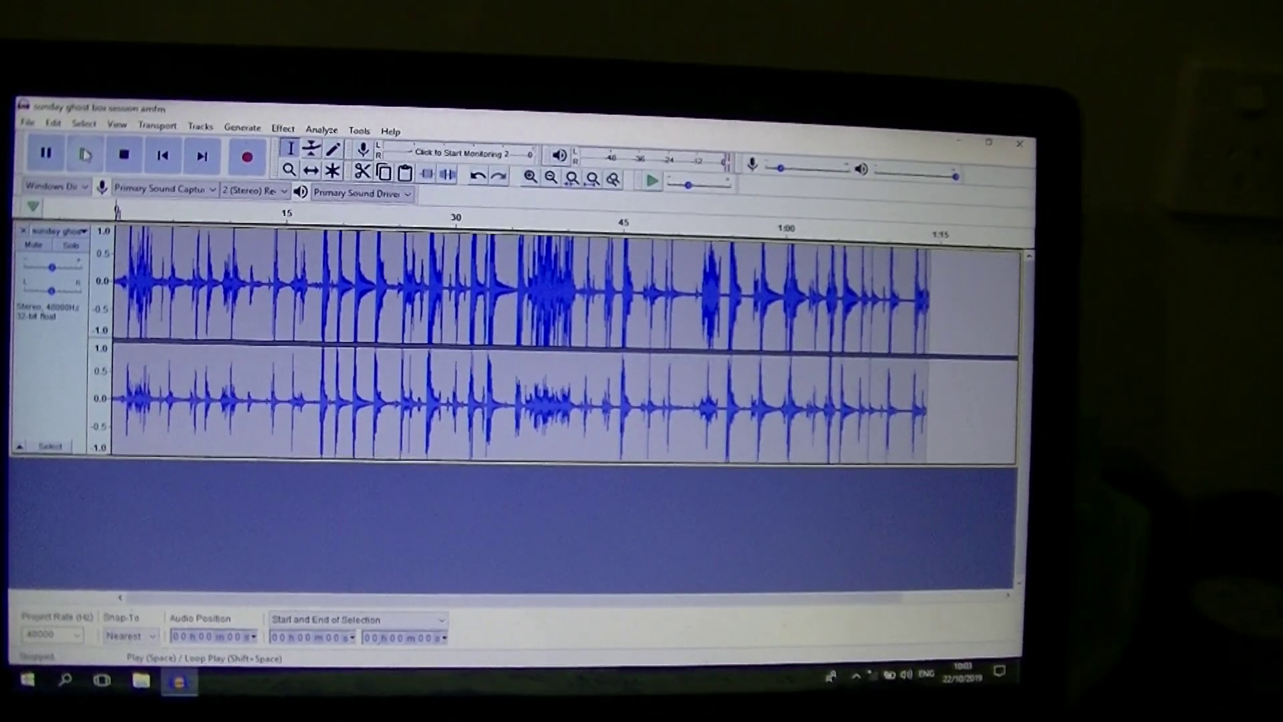
# Step: Play the roughly 1:15 ghost box recording from the beginning
pyautogui.click(111, 159)
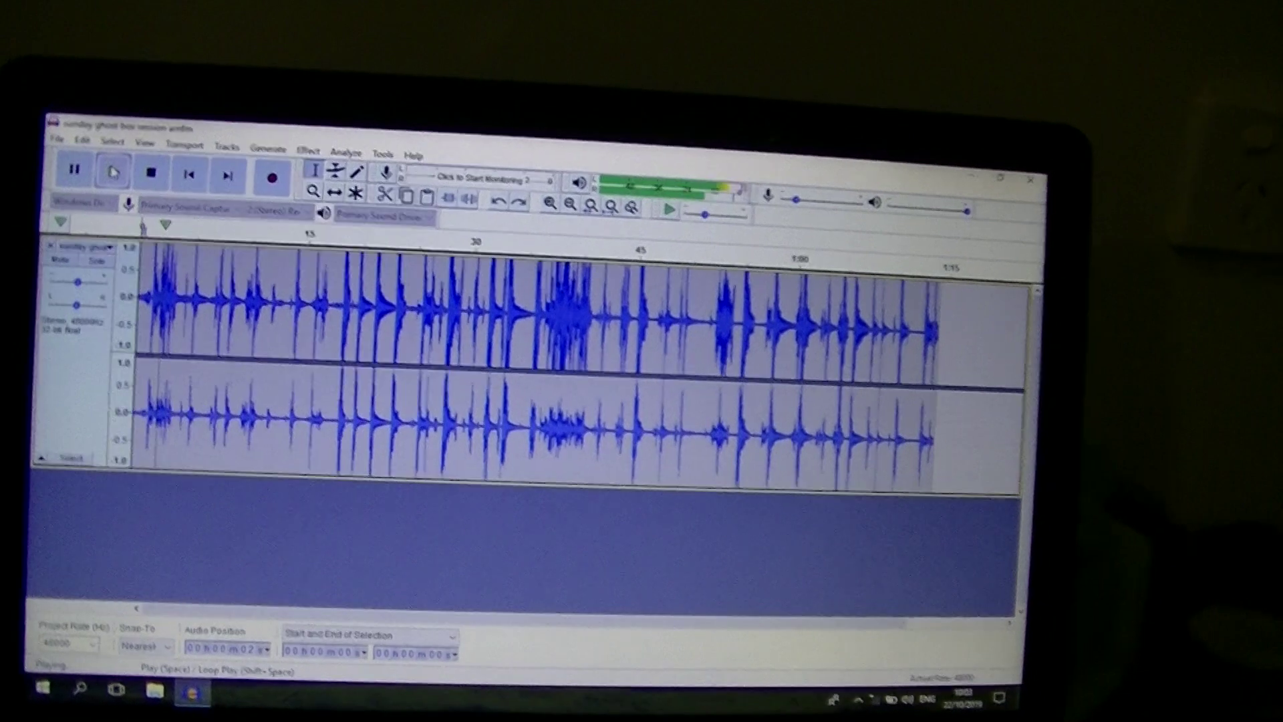